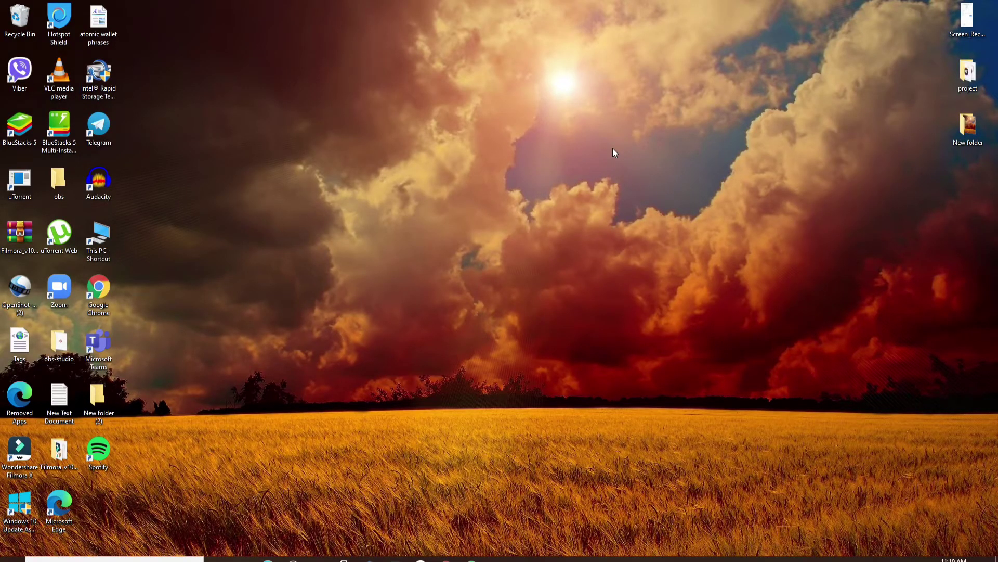
Step: Launch Chrome from the desktop and load robinhood.com
double_click(99, 290)
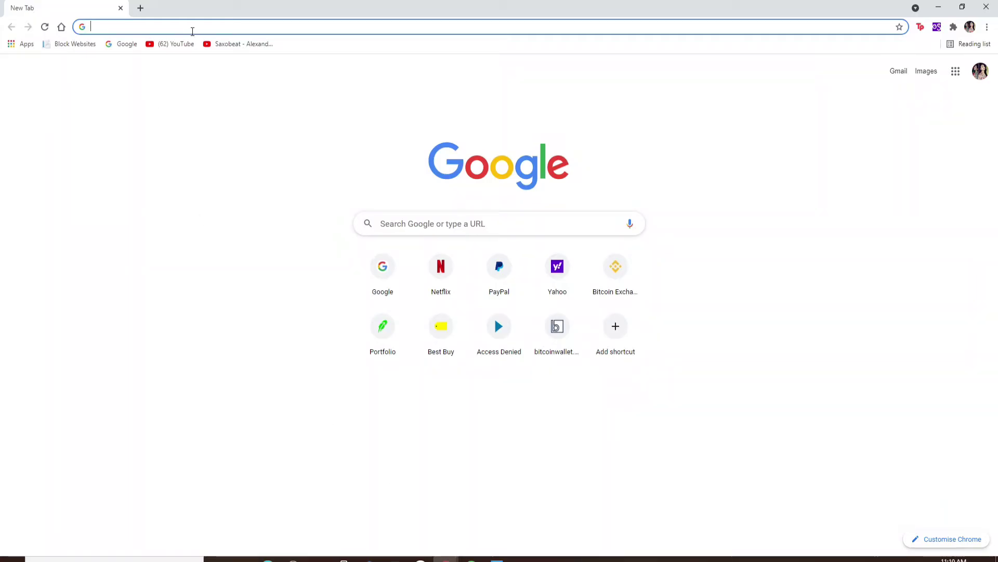
type("www.")
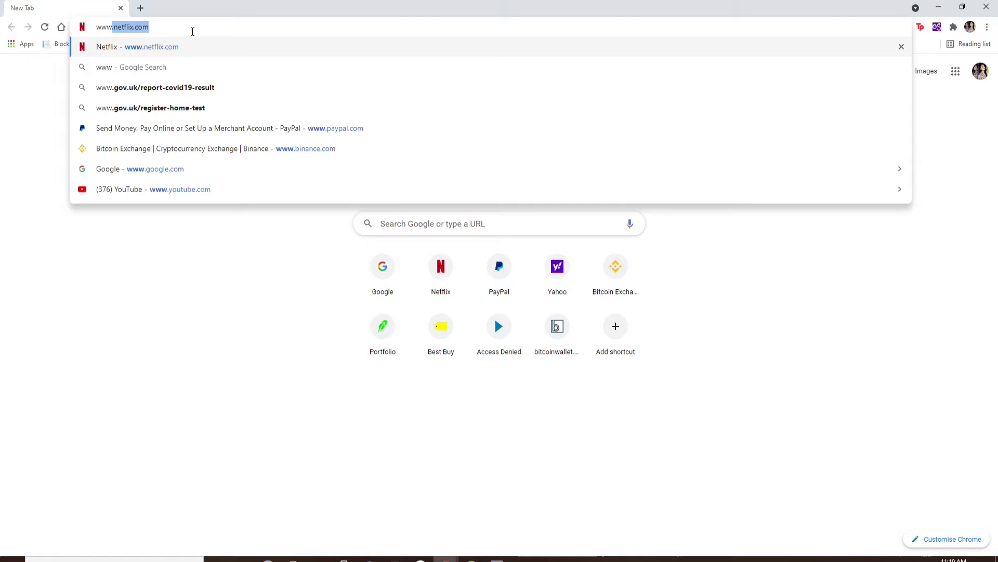
type("ro")
key("Return")
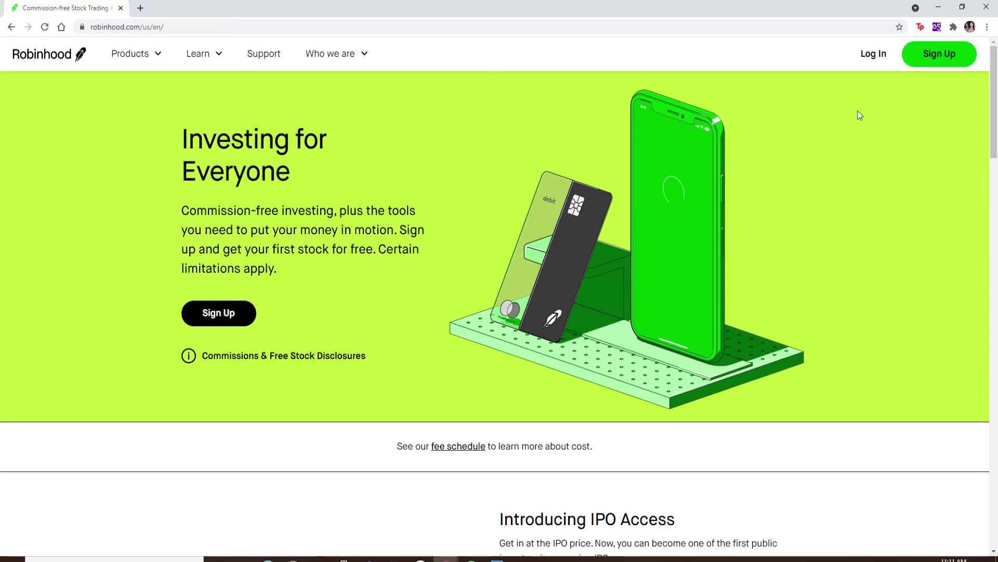
Step: View the Robinhood Log In page, then go back to the homepage
left_click(872, 57)
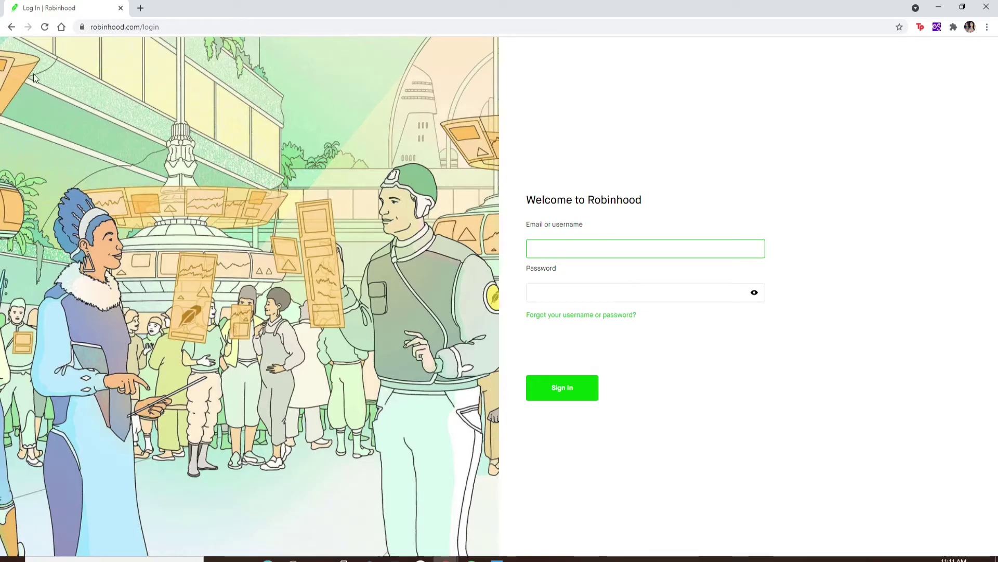
left_click(11, 26)
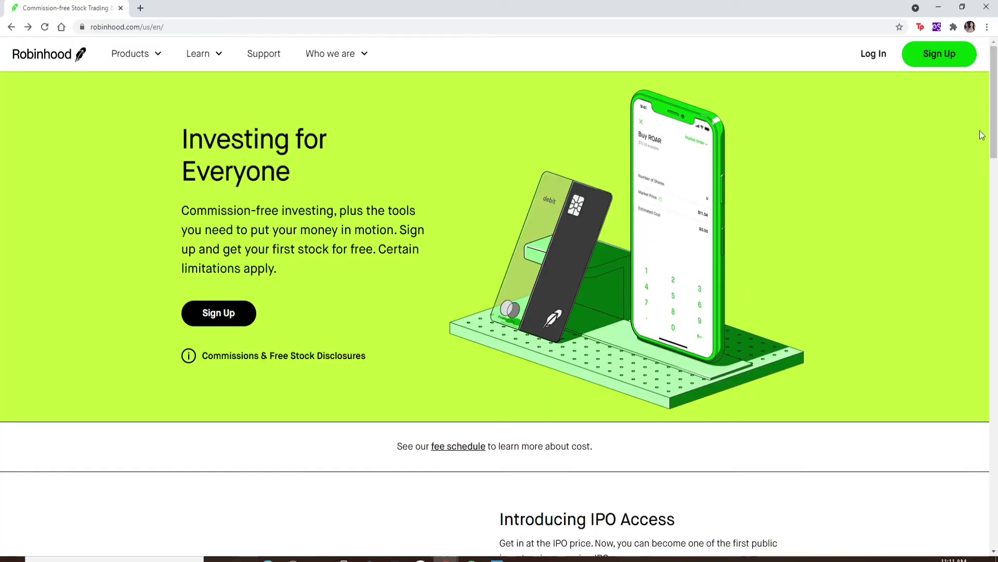
Step: Start Sign Up, enter first name, last name, email and a corrected password, and continue
left_click(952, 58)
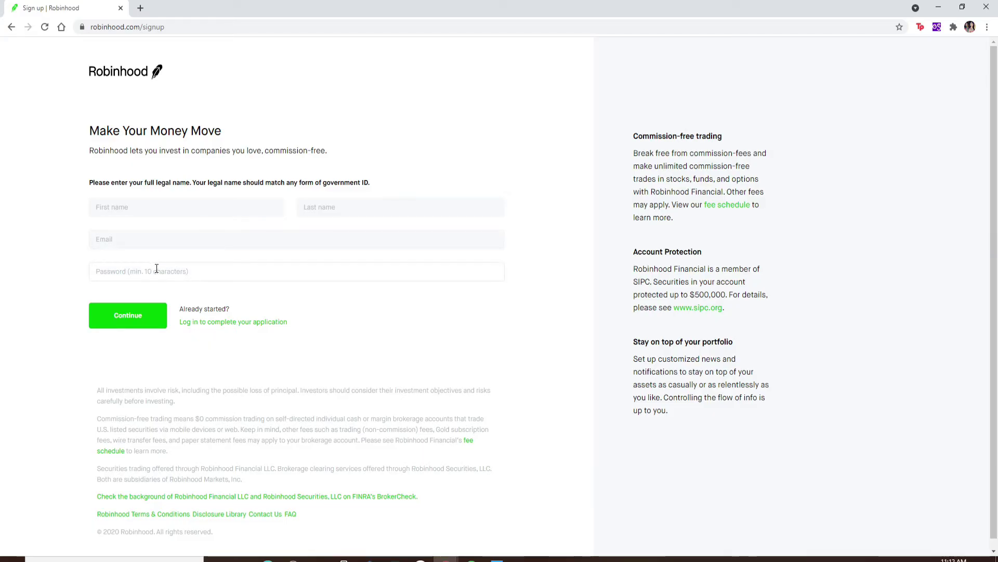
left_click(165, 204)
key("Tab")
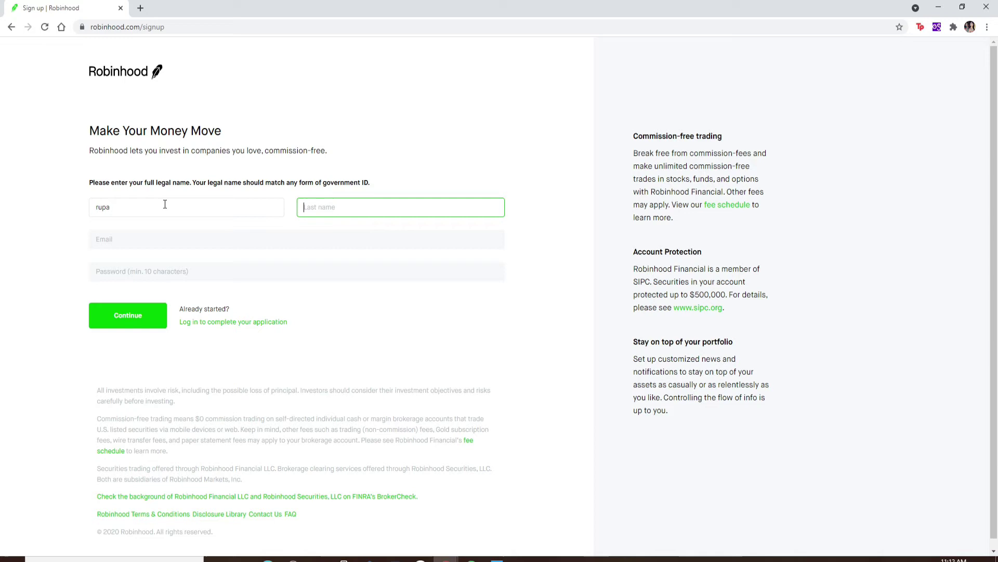
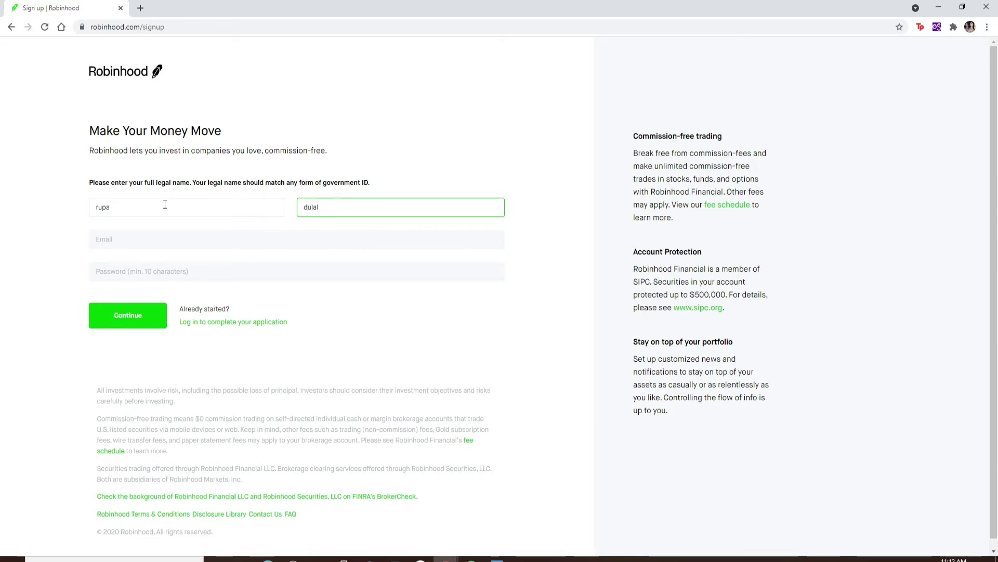
key("Tab")
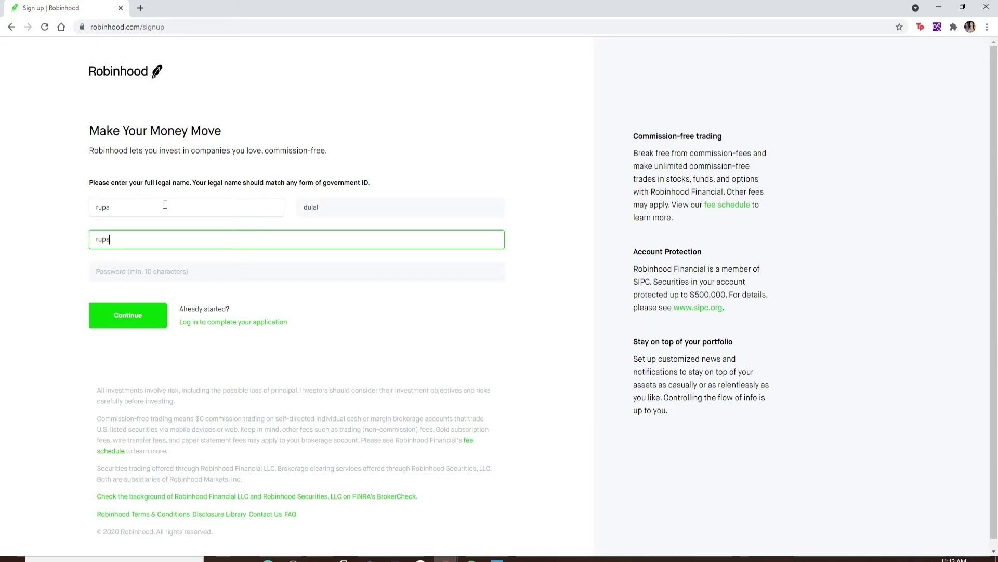
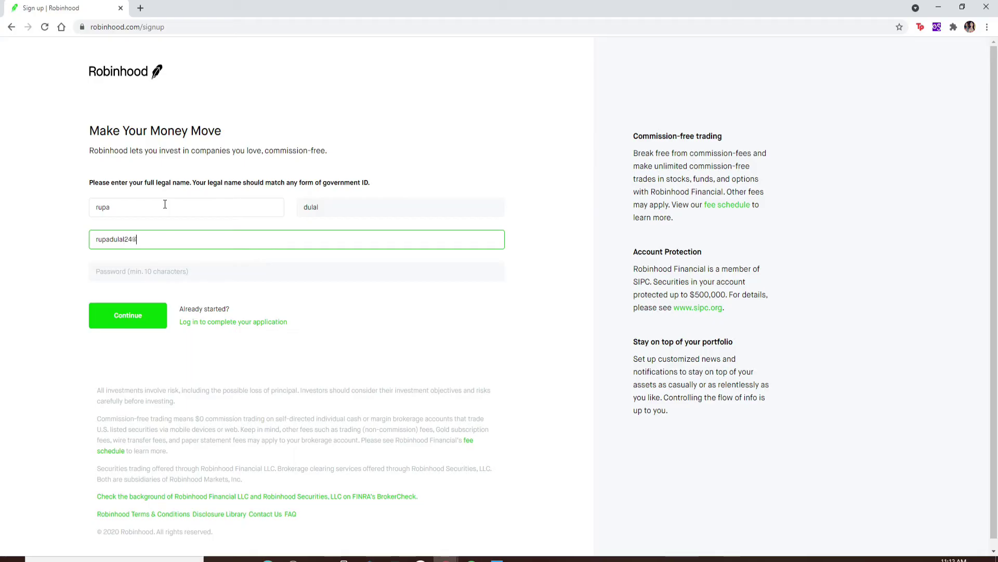
left_click(193, 274)
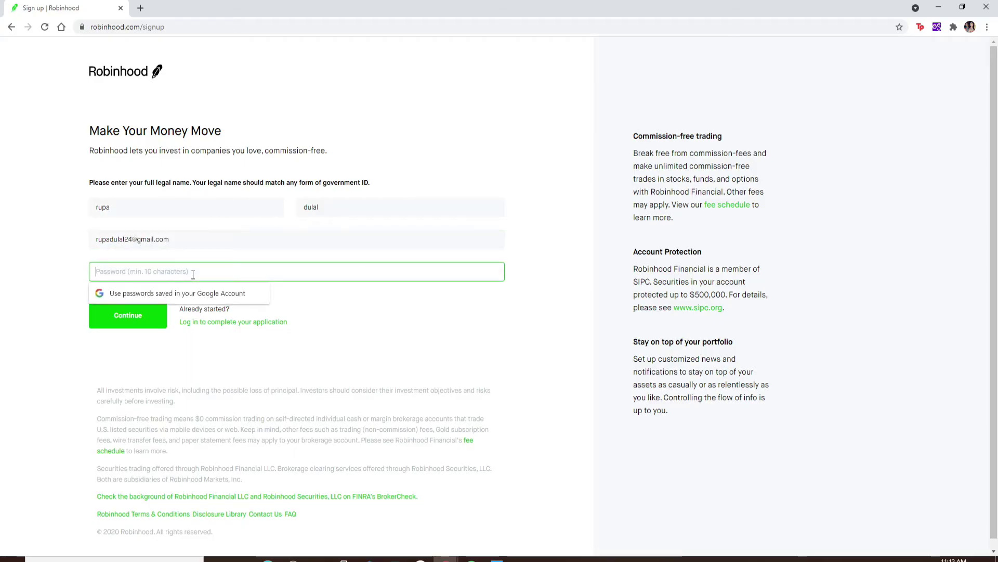
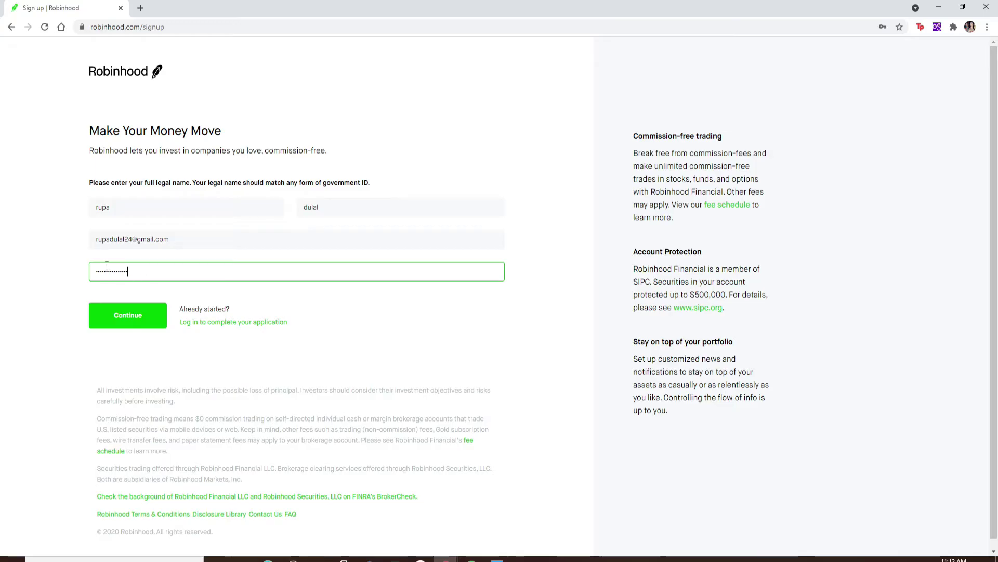
left_click(133, 317)
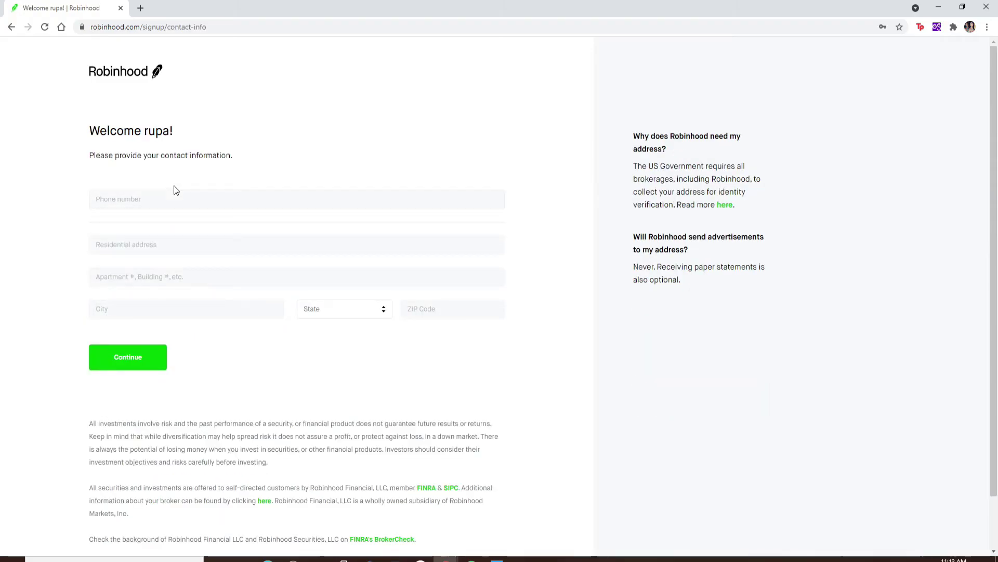
Step: Fill the phone number from the saved autofill suggestion
left_click(168, 199)
key("Down")
key("Return")
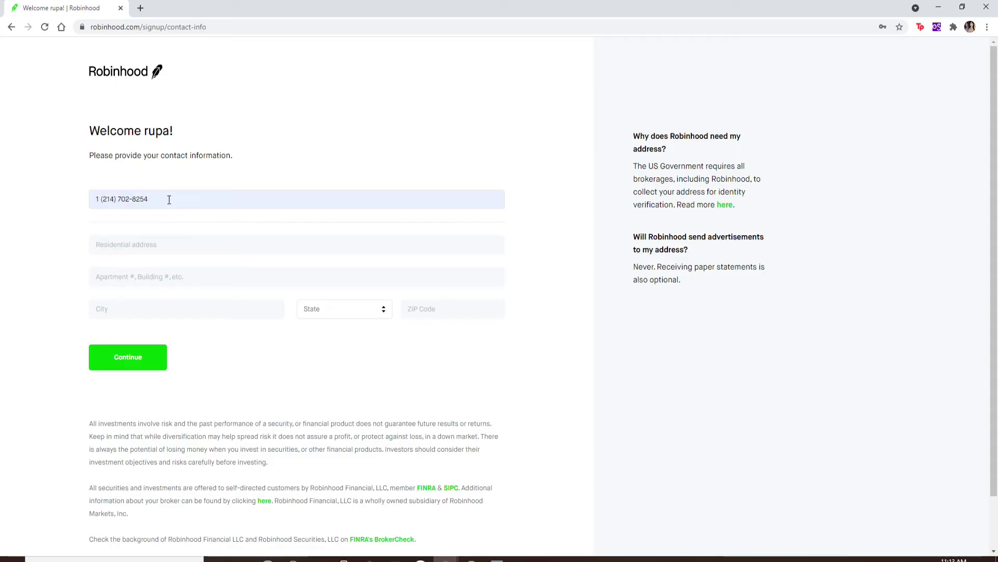
Step: Fill the Florida residential address, city and ZIP from the saved address suggestion
key("Tab")
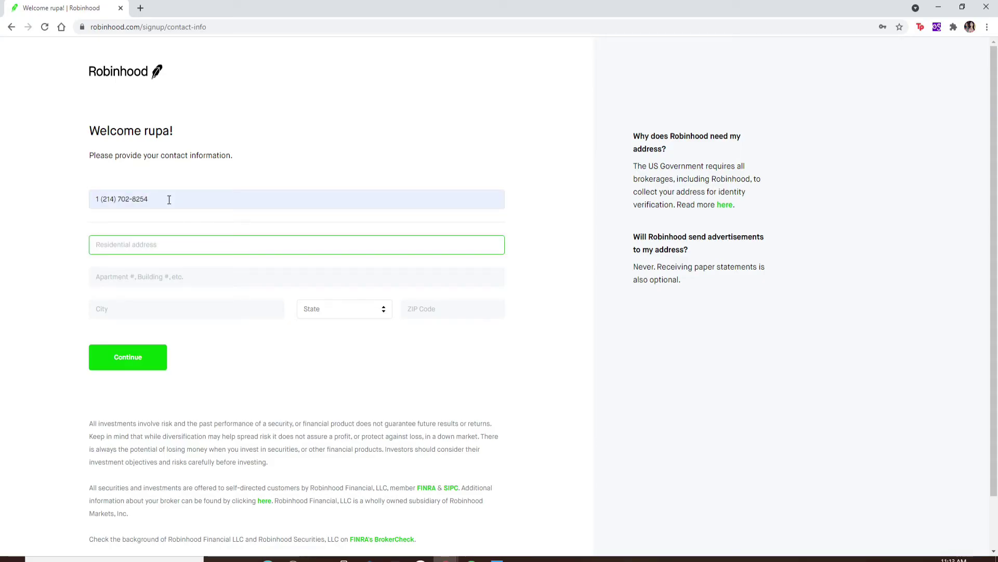
left_click(165, 240)
key("Down")
key("Return")
key("Tab")
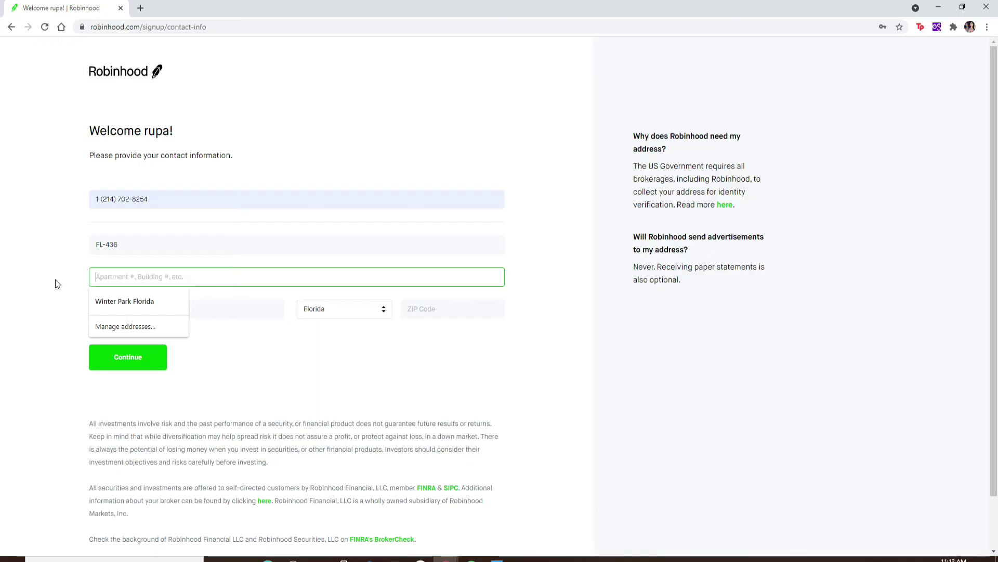
left_click(100, 302)
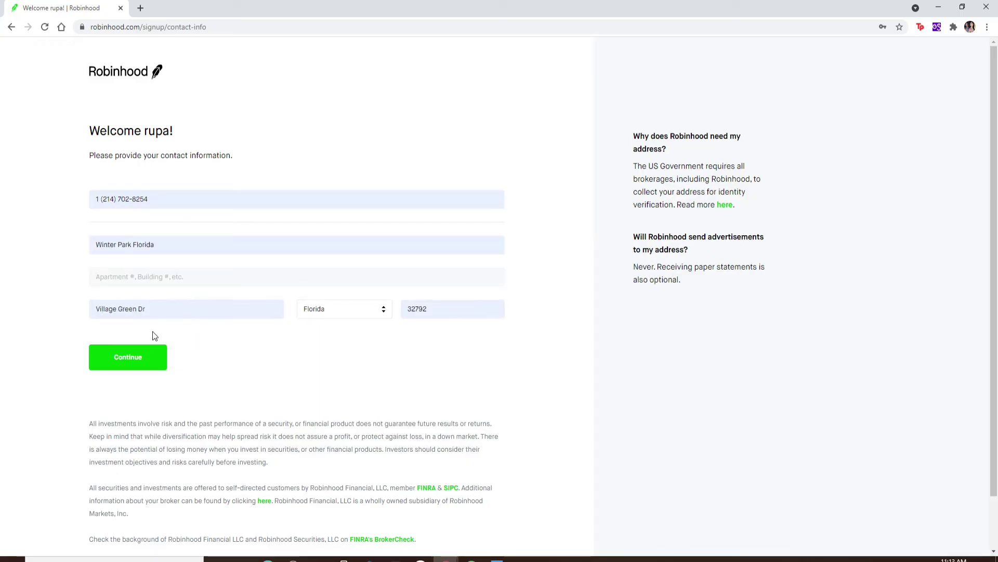
left_click(140, 358)
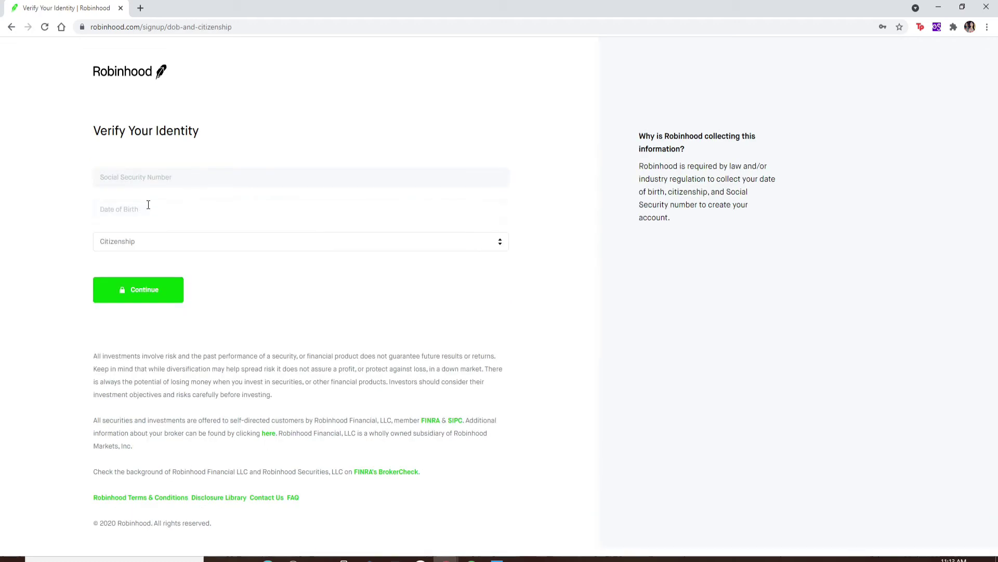
left_click(156, 177)
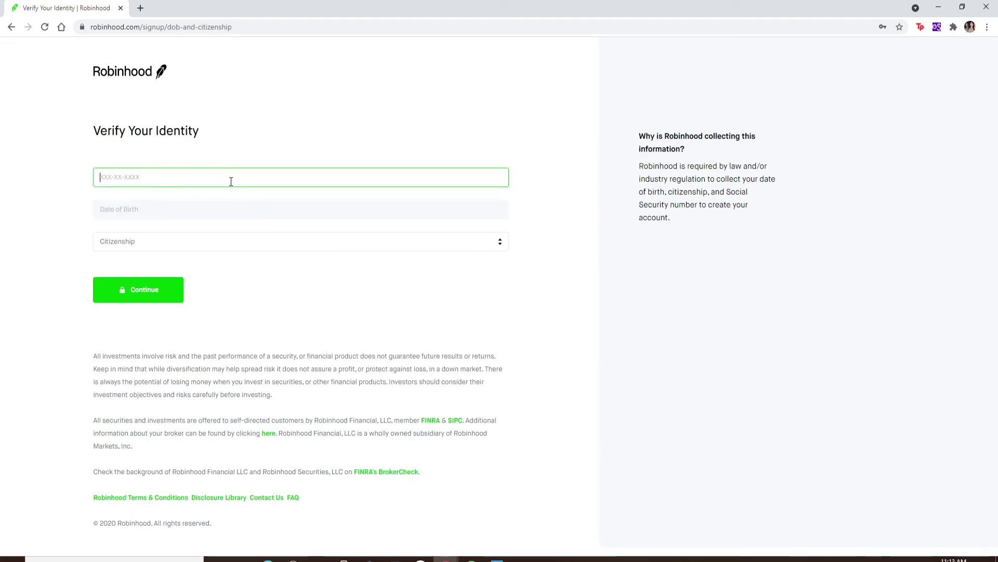
key("Tab")
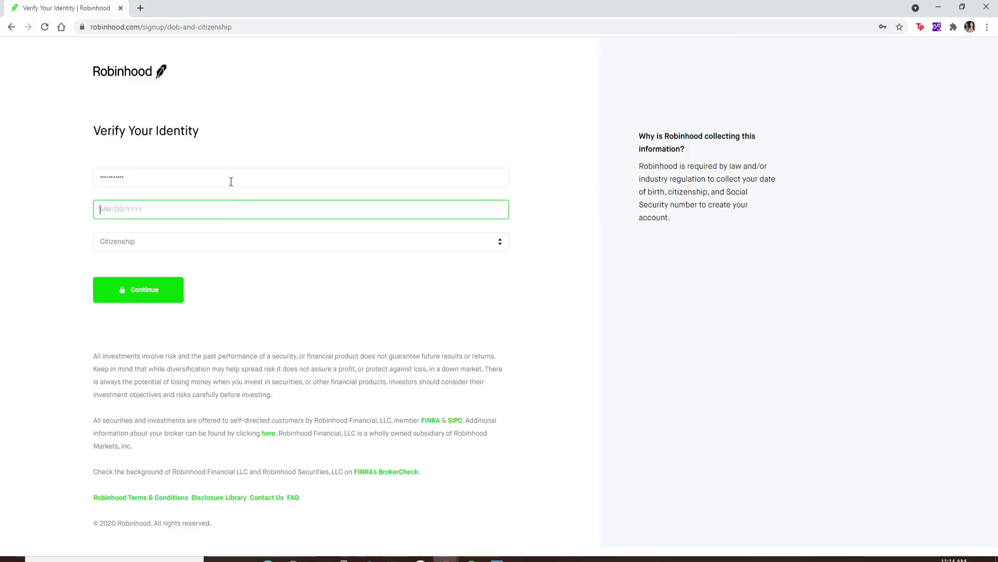
Step: Choose United States of America as citizenship and submit the identity details
left_click(195, 241)
scroll(168, 317, "down", 3)
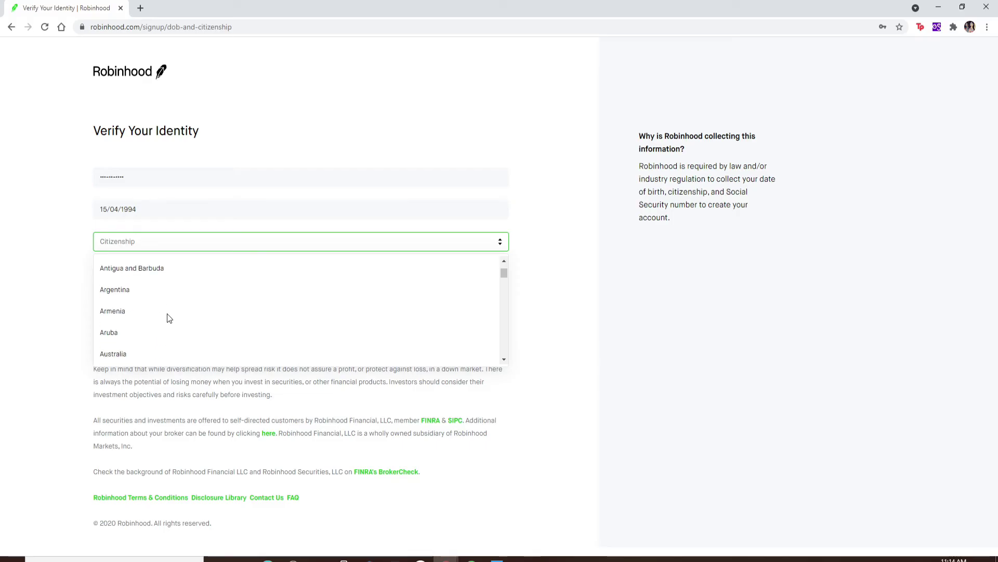
left_click(502, 246)
scroll(165, 316, "up", 4)
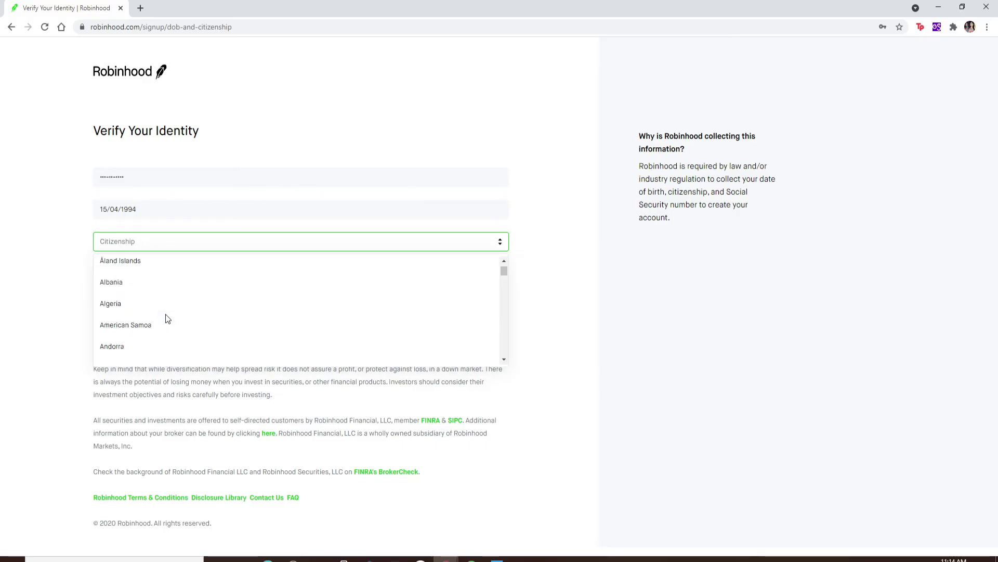
scroll(165, 317, "up", 1)
left_click(156, 266)
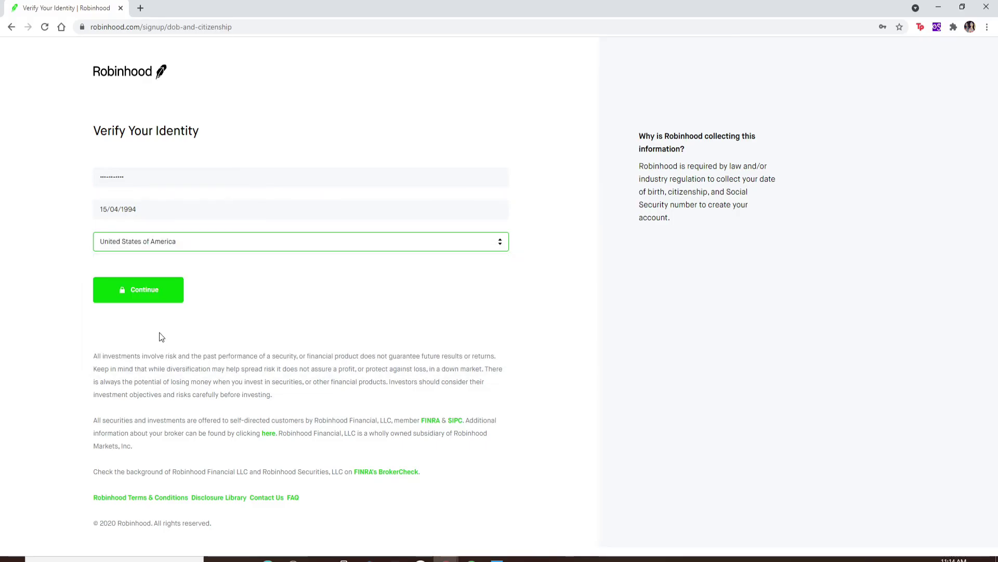
left_click(141, 290)
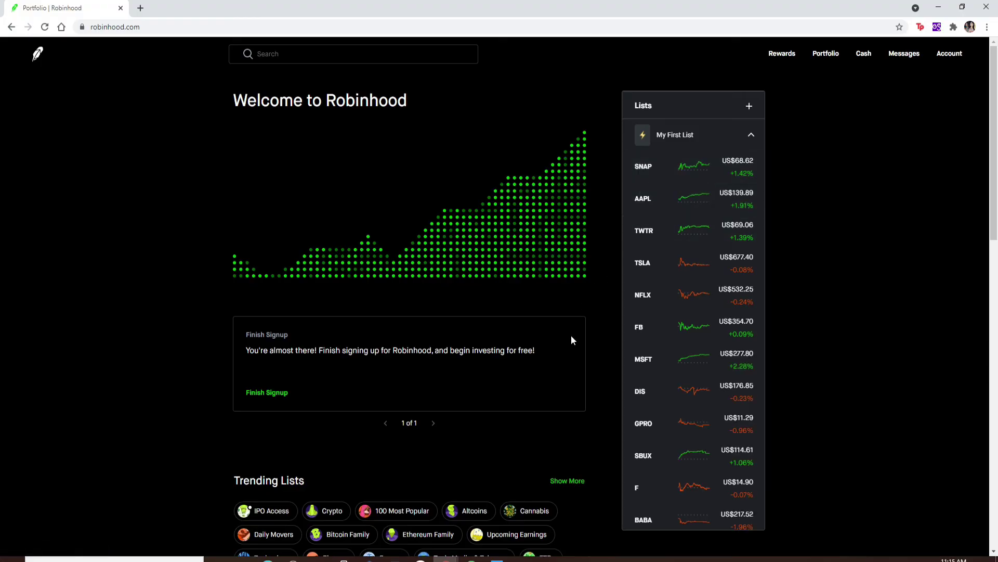
scroll(570, 340, "down", 3)
scroll(571, 339, "down", 2)
scroll(570, 339, "down", 3)
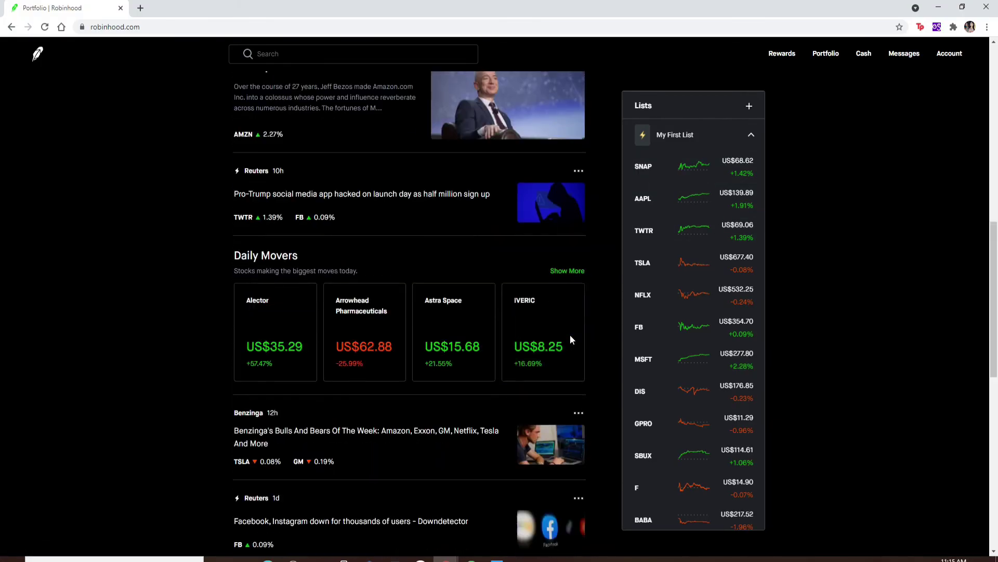
Step: Minimize the Chrome window to reveal the Windows desktop
left_click(938, 8)
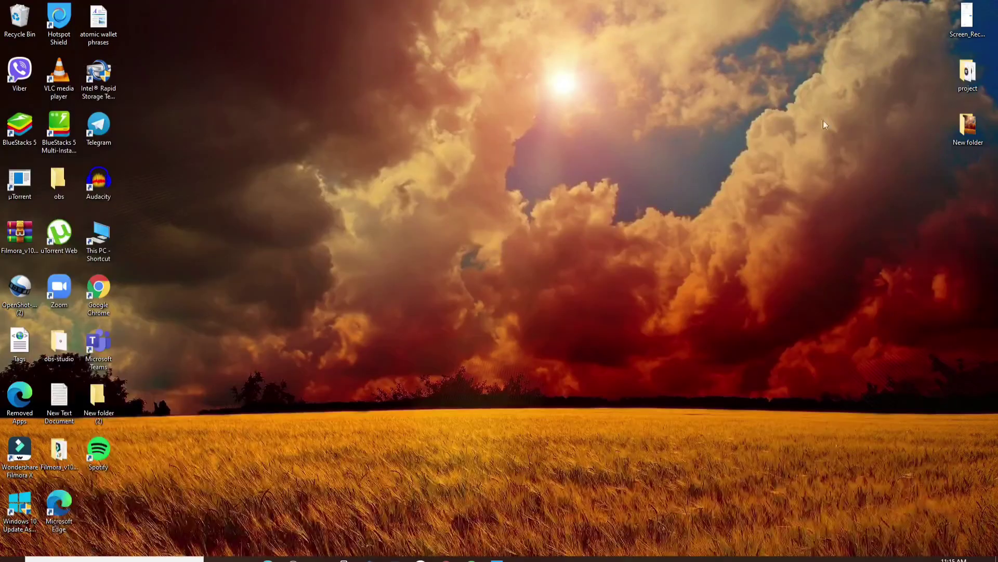